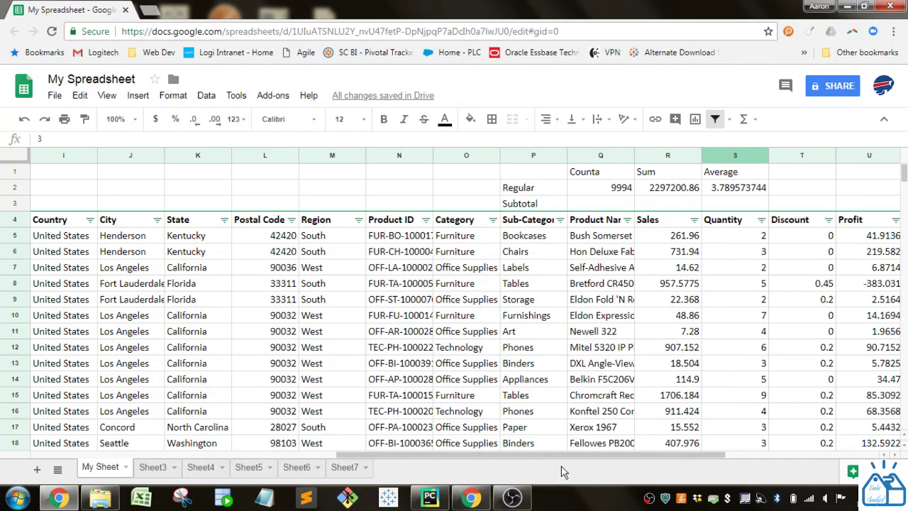
# Inspect the Regular row's COUNTA and SUM formulas.
pyautogui.moveTo(568, 458); pyautogui.dragTo(606, 458)
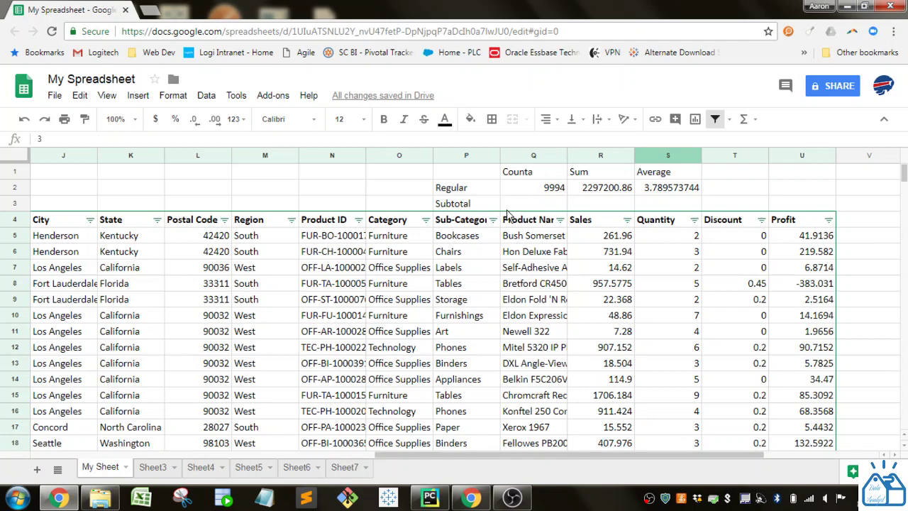
pyautogui.click(535, 190)
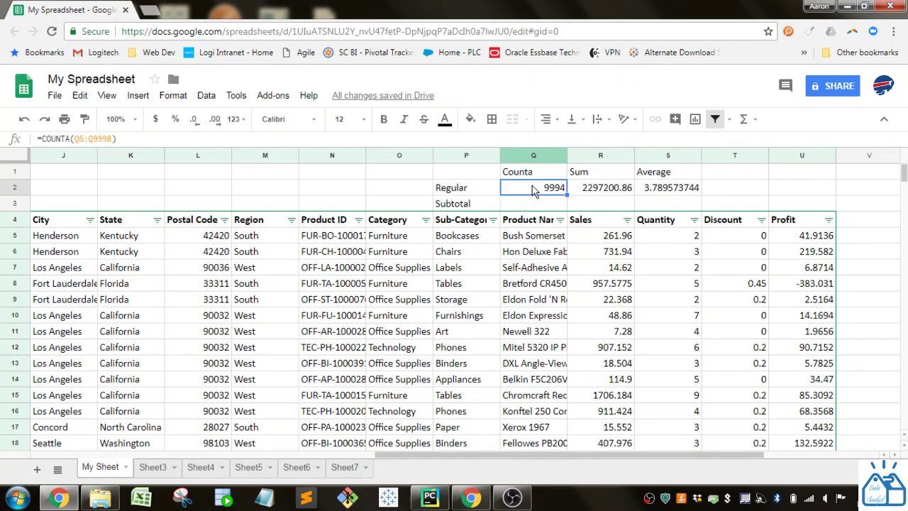
pyautogui.press('Right')
pyautogui.press('Right')
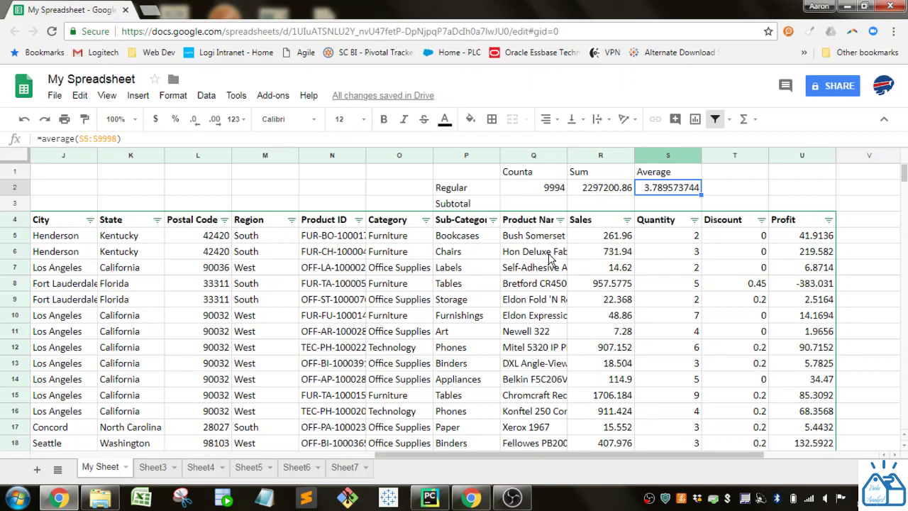
# Filter Sub-Category to Art, then restore all sub-category values.
pyautogui.click(492, 220)
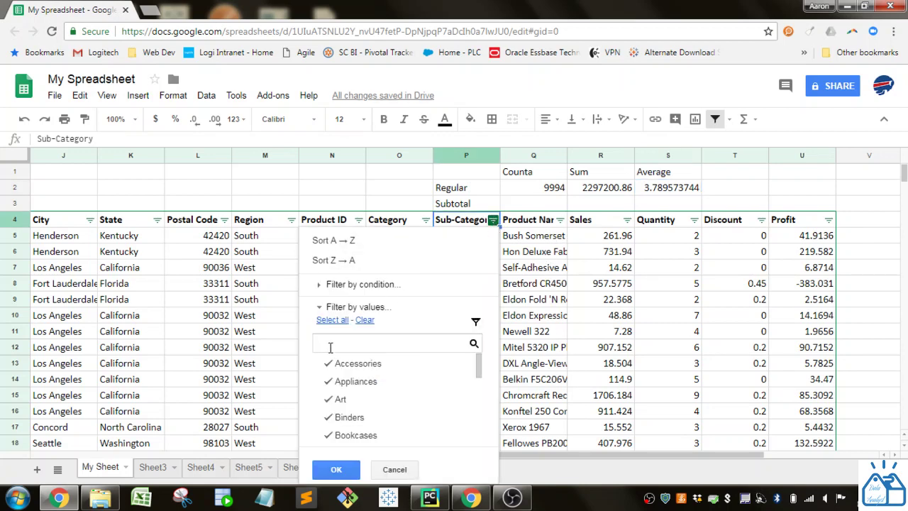
pyautogui.click(365, 319)
pyautogui.click(341, 399)
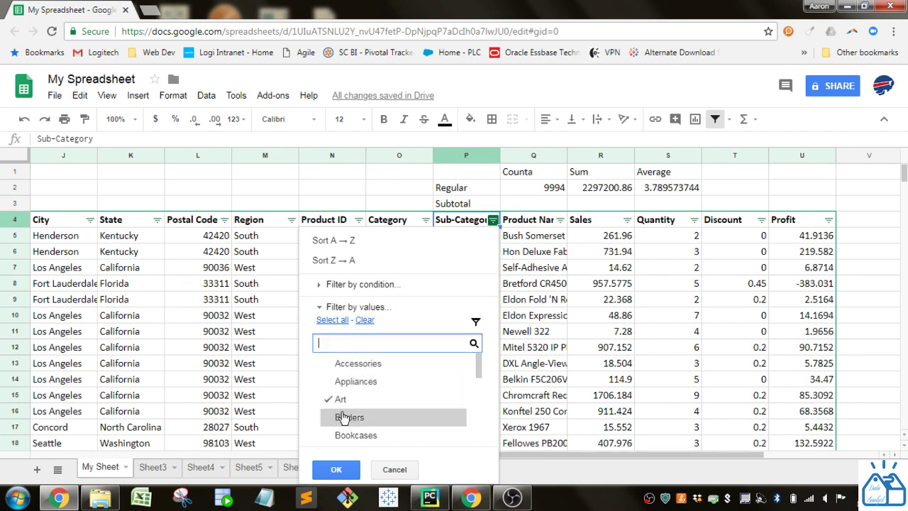
pyautogui.click(337, 469)
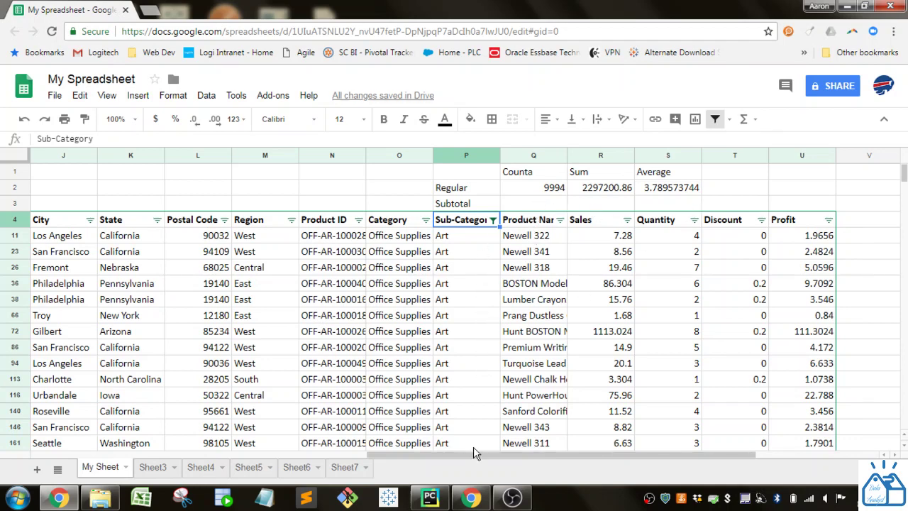
pyautogui.click(493, 221)
pyautogui.click(333, 320)
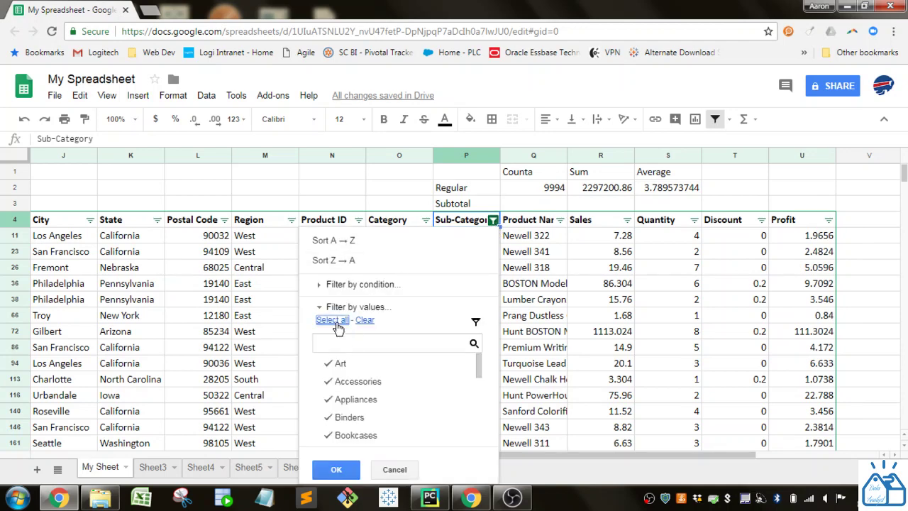
pyautogui.click(347, 471)
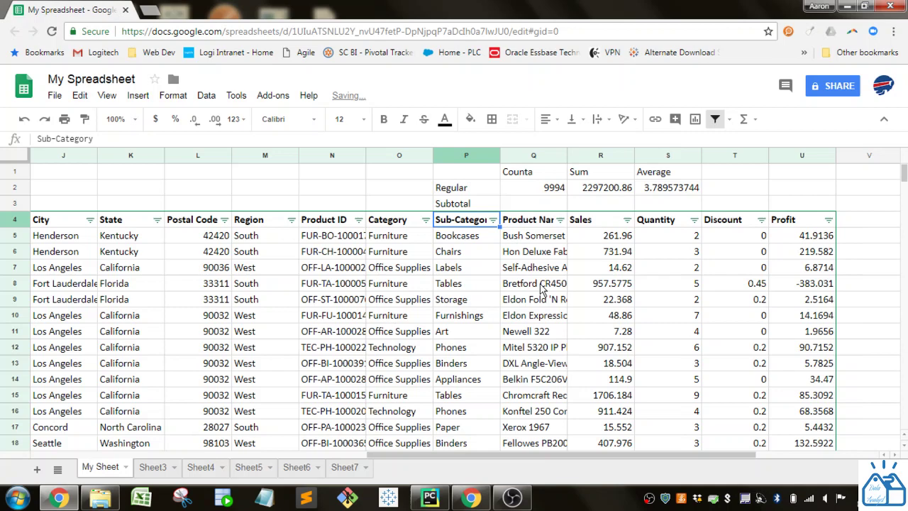
# Begin a =SUBTOTAL( formula in cell Q3 under Counta.
pyautogui.click(534, 203)
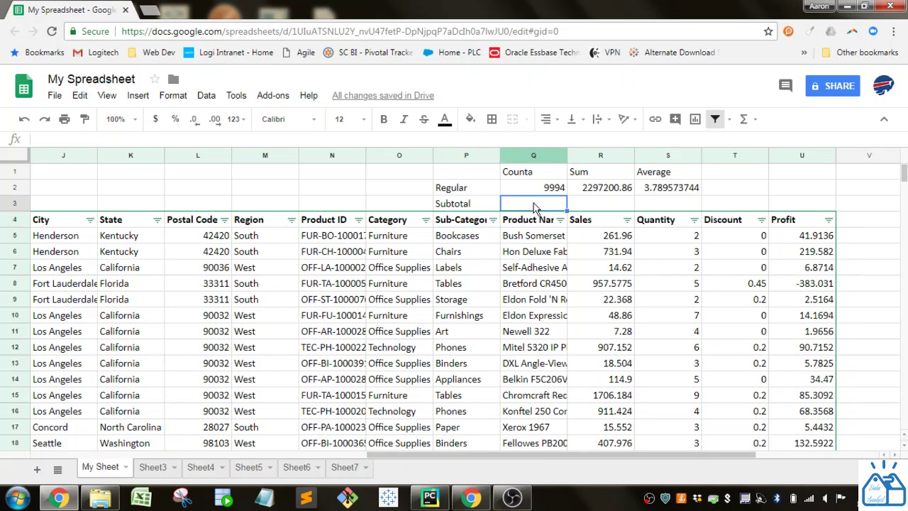
pyautogui.write('=')
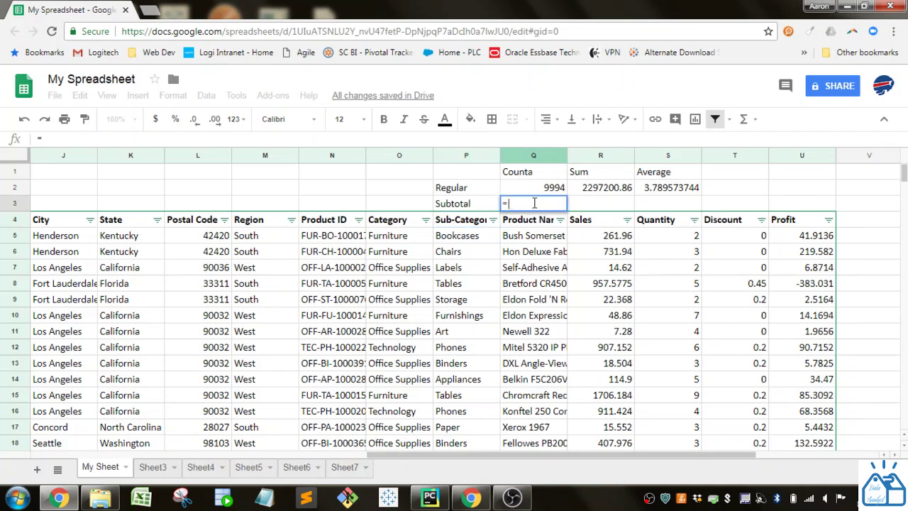
pyautogui.write('sub')
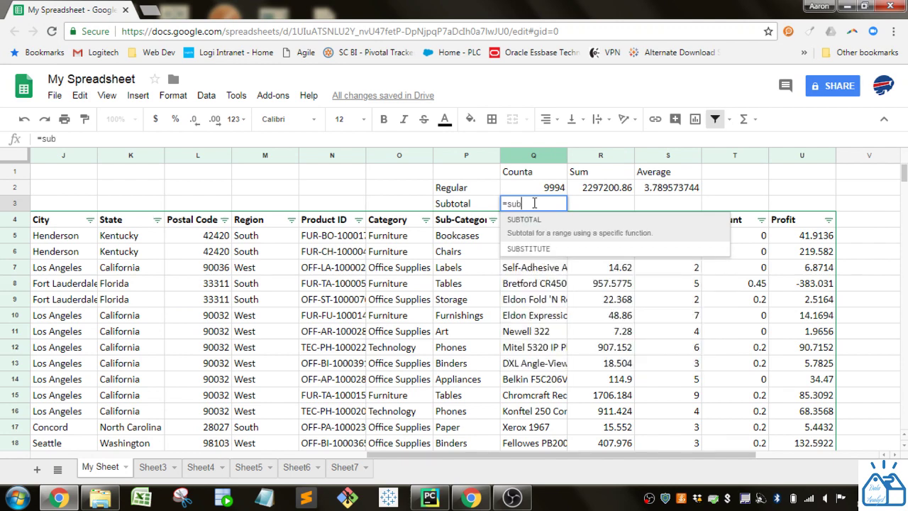
pyautogui.press('Tab')
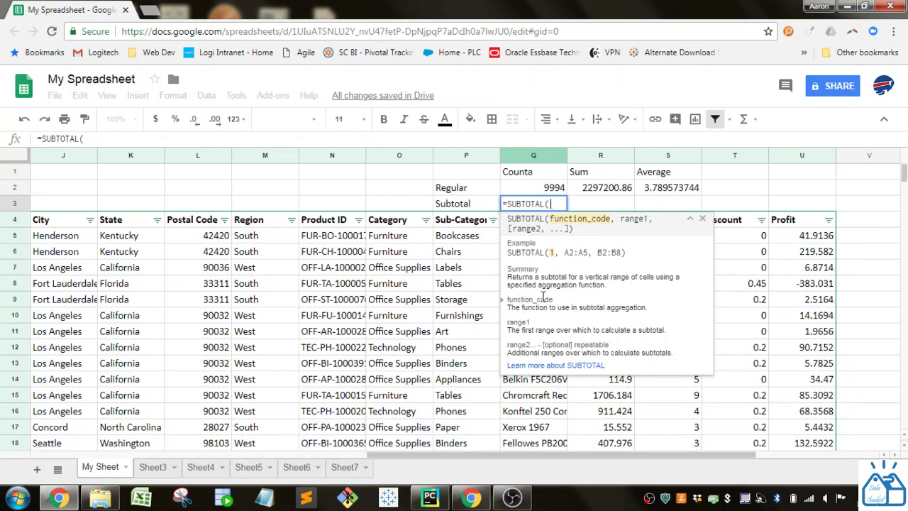
# Open the SUBTOTAL help page and scroll to the function codes, 1 AVERAGE through 11 VARP.
pyautogui.click(579, 366)
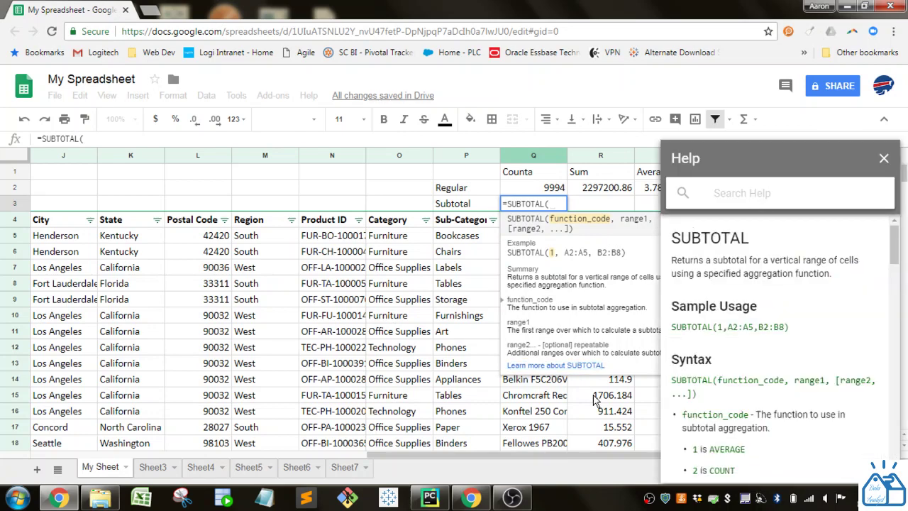
pyautogui.moveTo(504, 462); pyautogui.dragTo(589, 453)
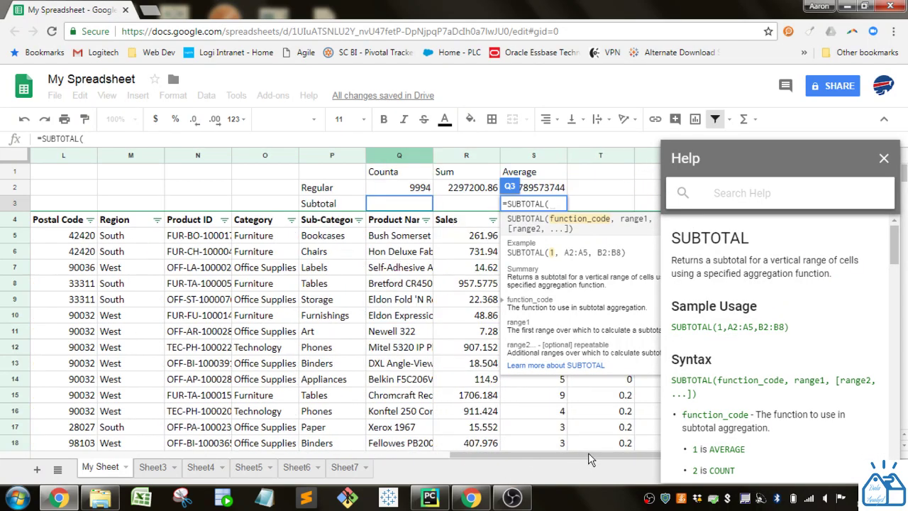
pyautogui.scroll(-1, 794, 294)
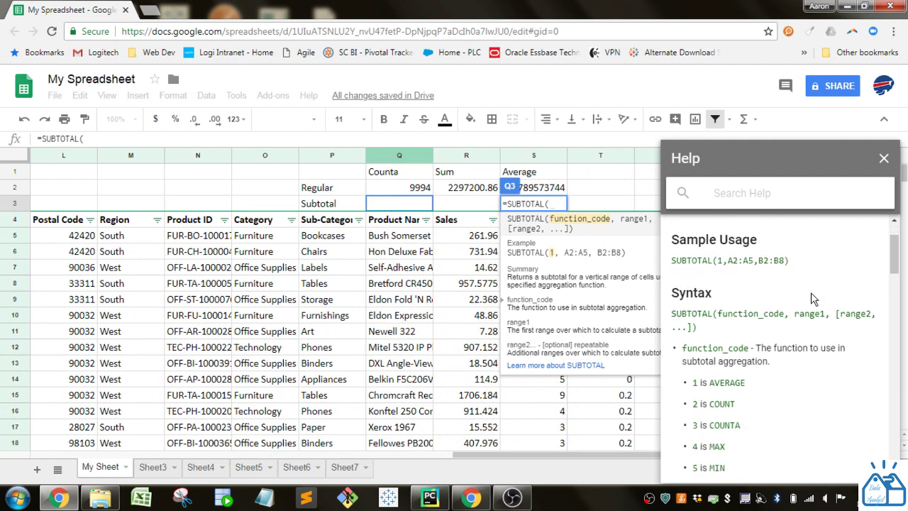
pyautogui.scroll(-2, 814, 312)
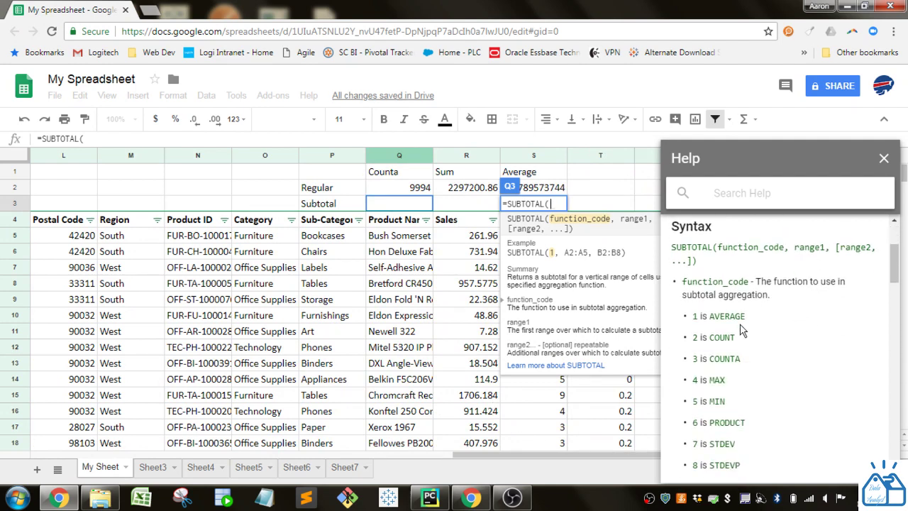
pyautogui.scroll(-2, 712, 318)
pyautogui.scroll(1, 771, 323)
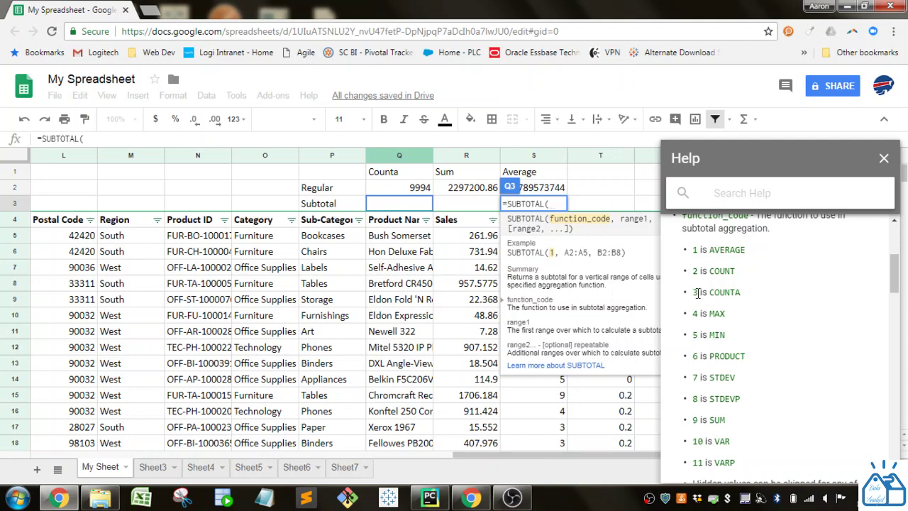
# Complete =SUBTOTAL(3,Q5:Q9998) in Q3 and confirm it returns 9994 like the Regular count.
pyautogui.write('3,')
pyautogui.click(407, 241)
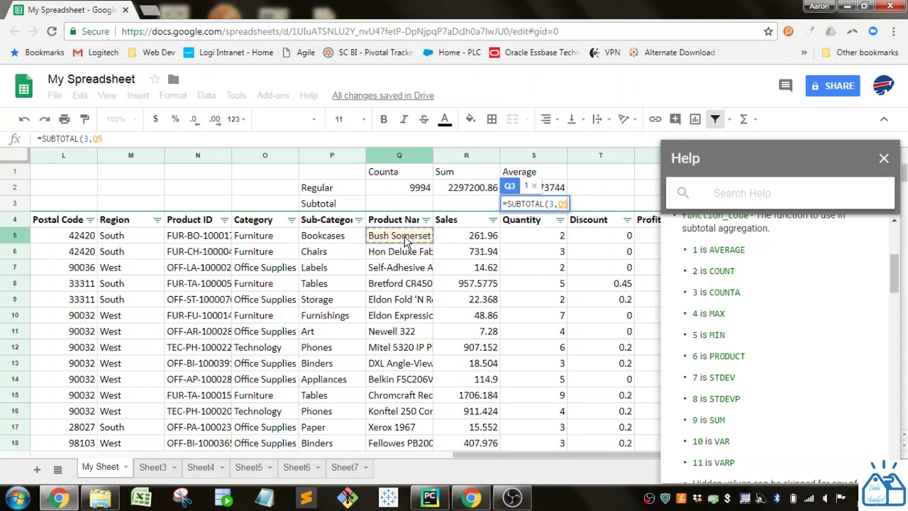
pyautogui.hotkey('ctrl', 'shift', 'Down')
pyautogui.write(')')
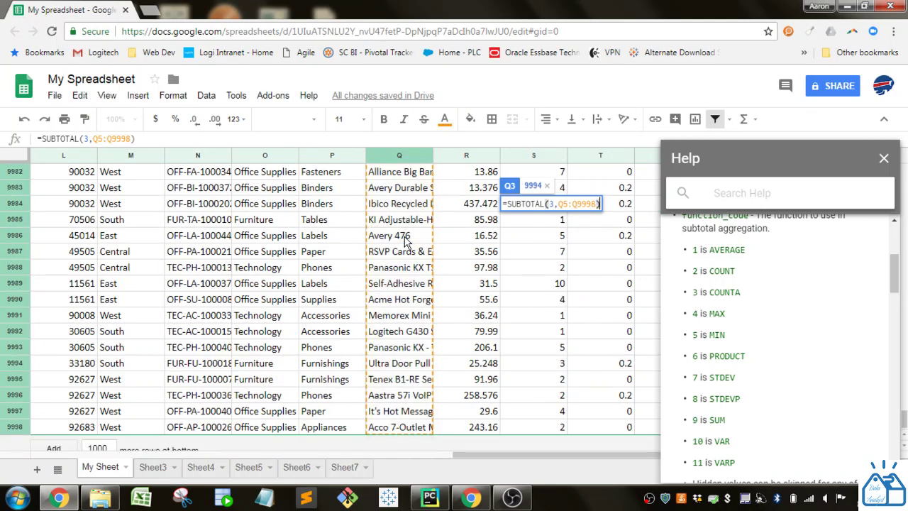
pyautogui.press('Return')
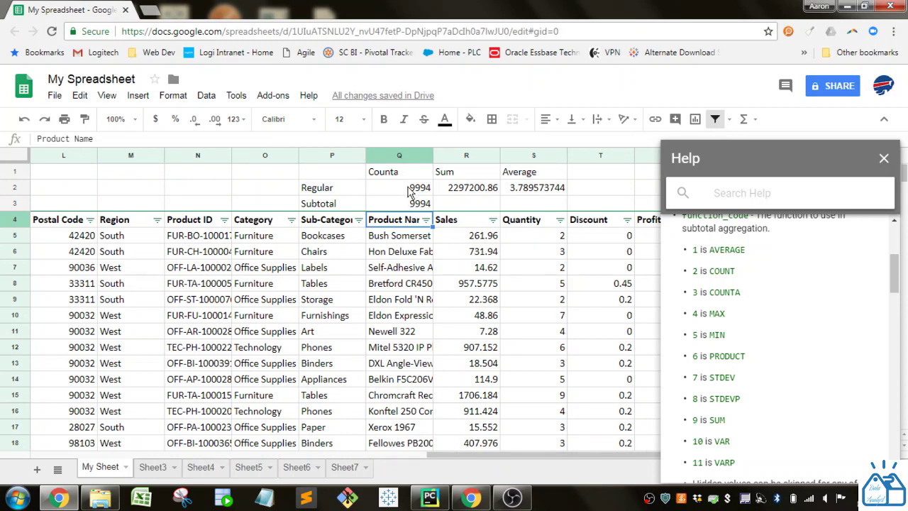
pyautogui.click(409, 190)
pyautogui.click(404, 204)
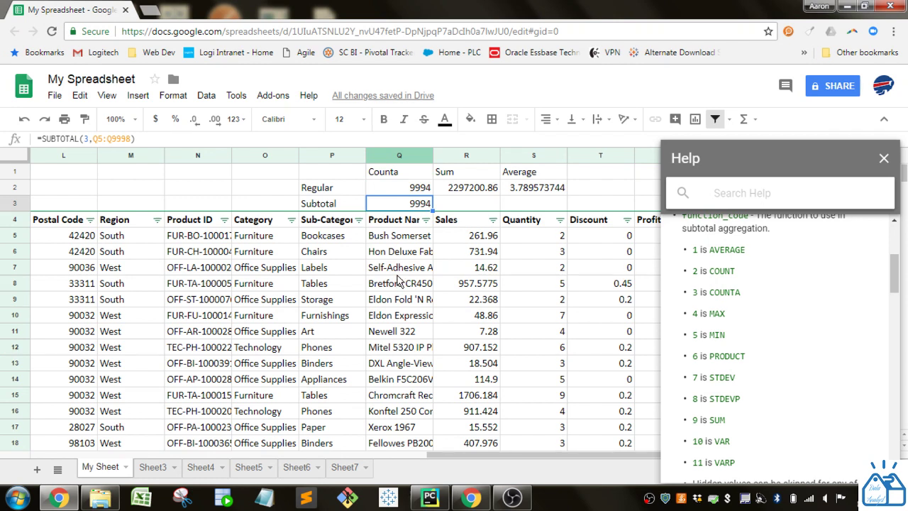
# Paste Q3's SUBTOTAL formula into R3 and S3.
pyautogui.hotkey('ctrl', 'c')
pyautogui.click(464, 204)
pyautogui.hotkey('shift', 'Right')
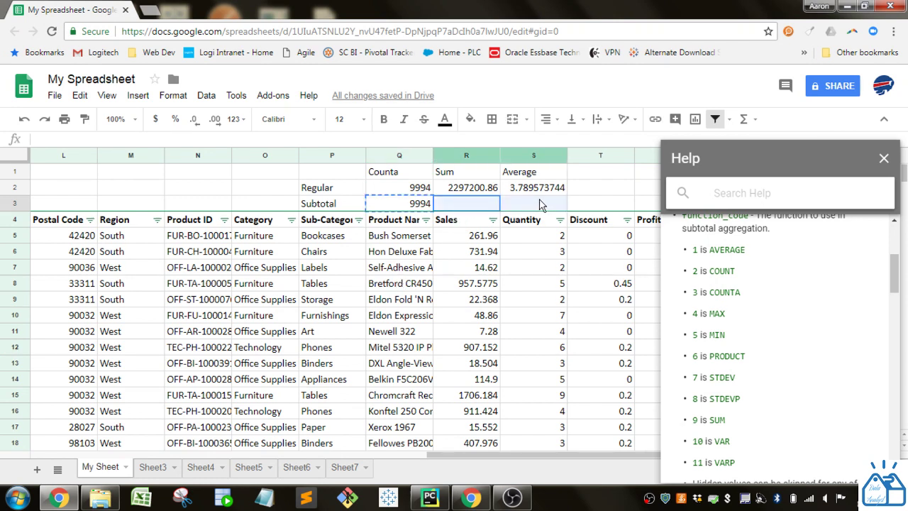
pyautogui.hotkey('ctrl', 'v')
# Change R3's function code to 9 to sum Sales.
pyautogui.click(487, 208)
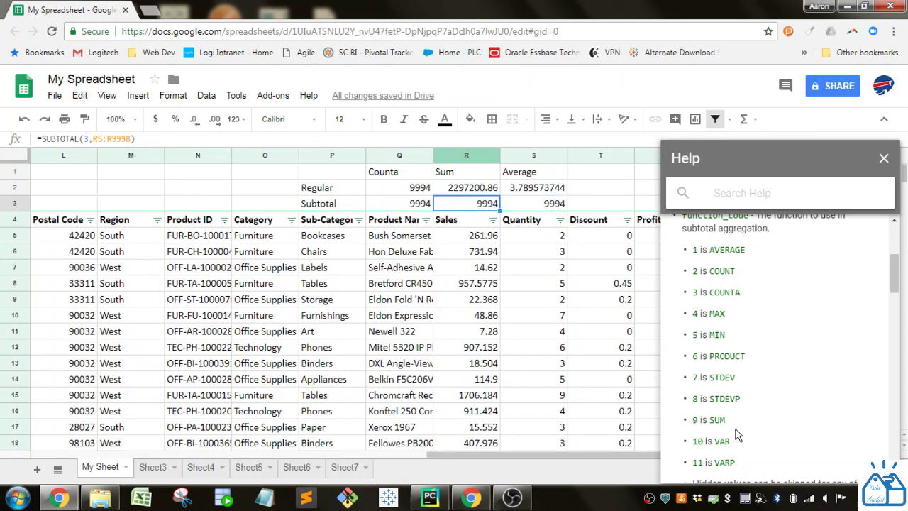
pyautogui.click(87, 139)
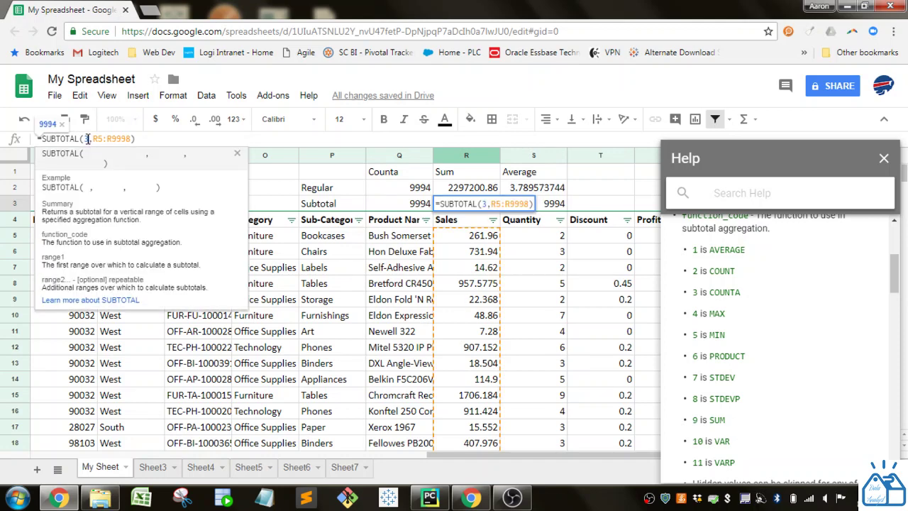
pyautogui.press('BackSpace')
pyautogui.write('9')
pyautogui.press('Return')
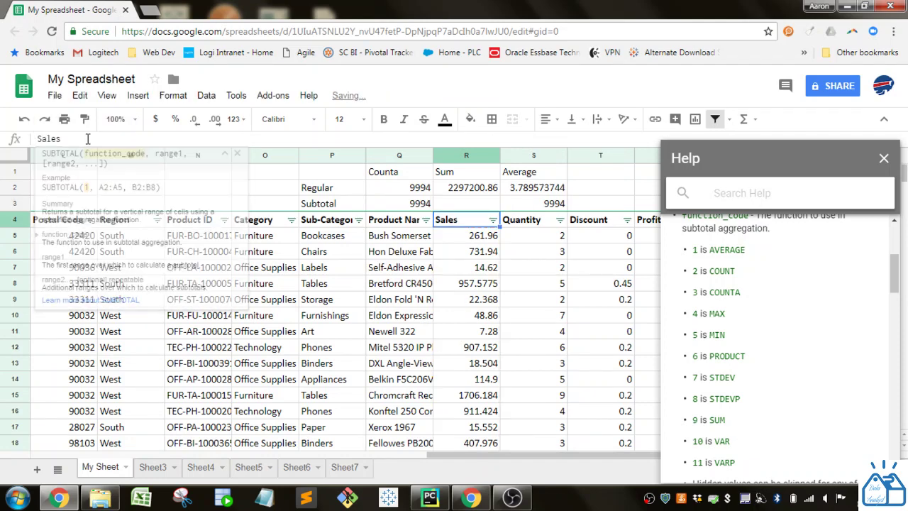
# Change S3's function code to 1 to average Quantity.
pyautogui.click(553, 205)
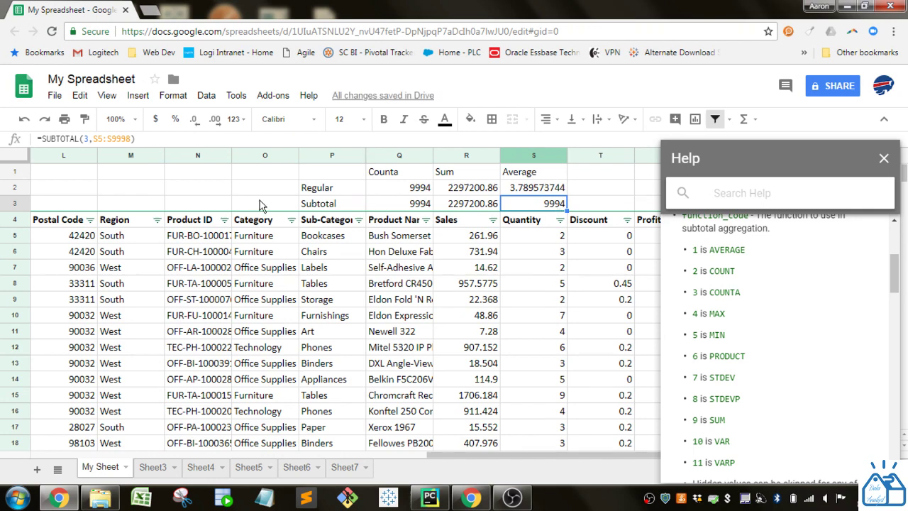
pyautogui.doubleClick(87, 139)
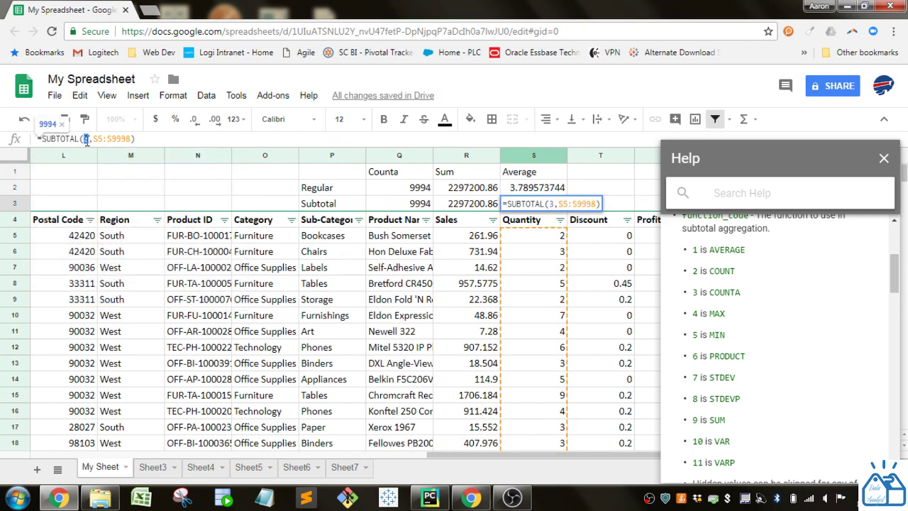
pyautogui.press('Return')
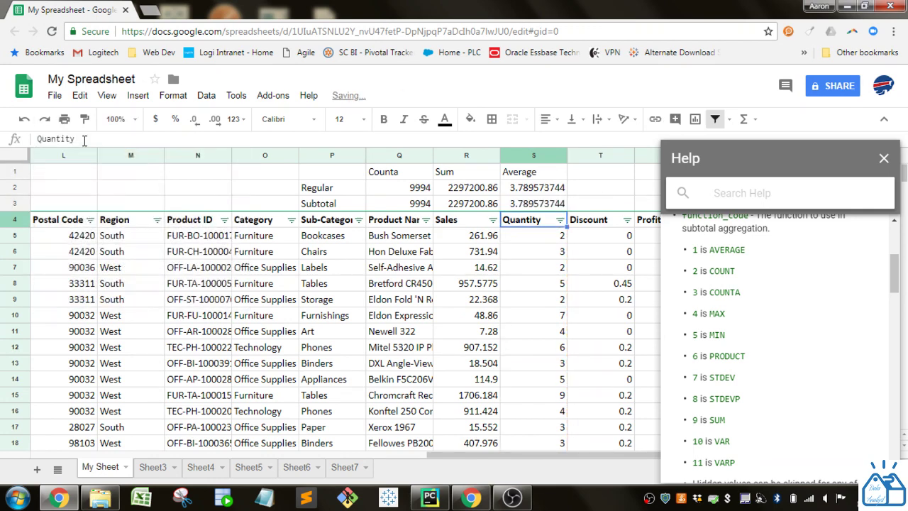
# Close the Help panel and filter Sub-Category to Art, giving a subtotal count of 796.
pyautogui.click(885, 159)
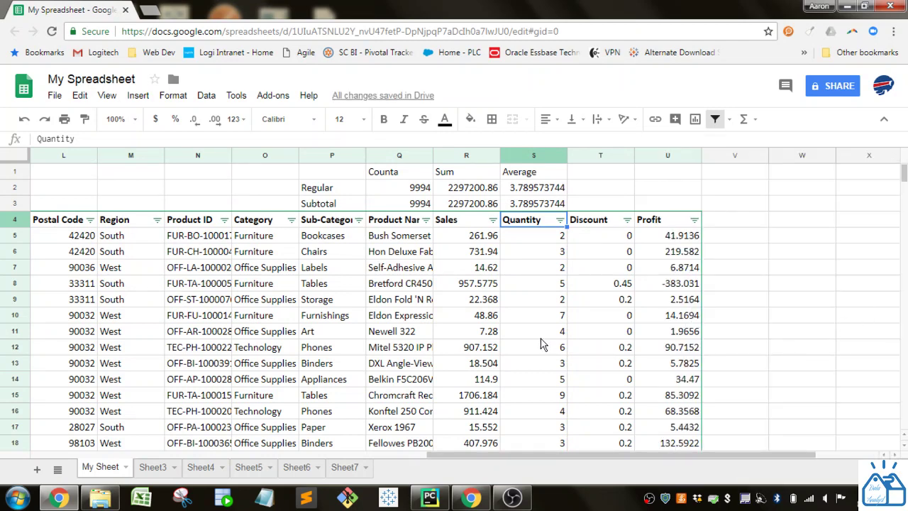
pyautogui.click(360, 220)
pyautogui.click(230, 319)
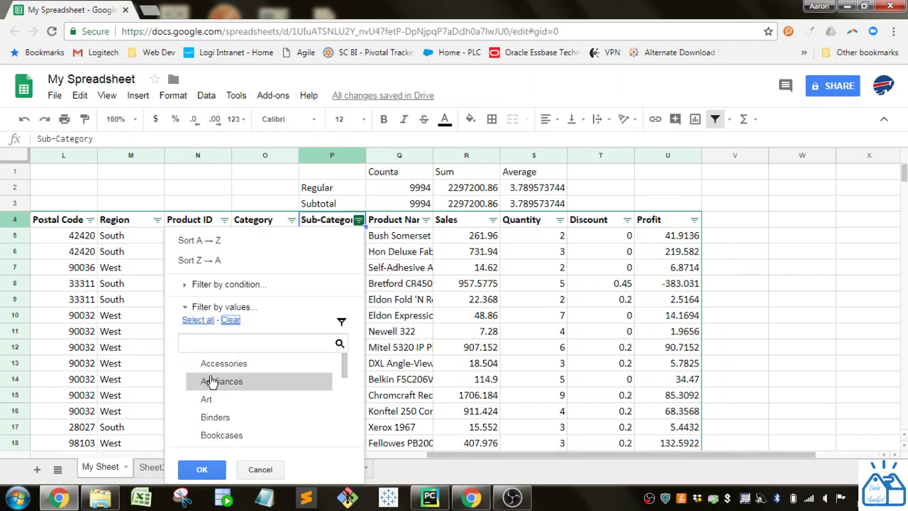
pyautogui.click(205, 399)
pyautogui.click(206, 475)
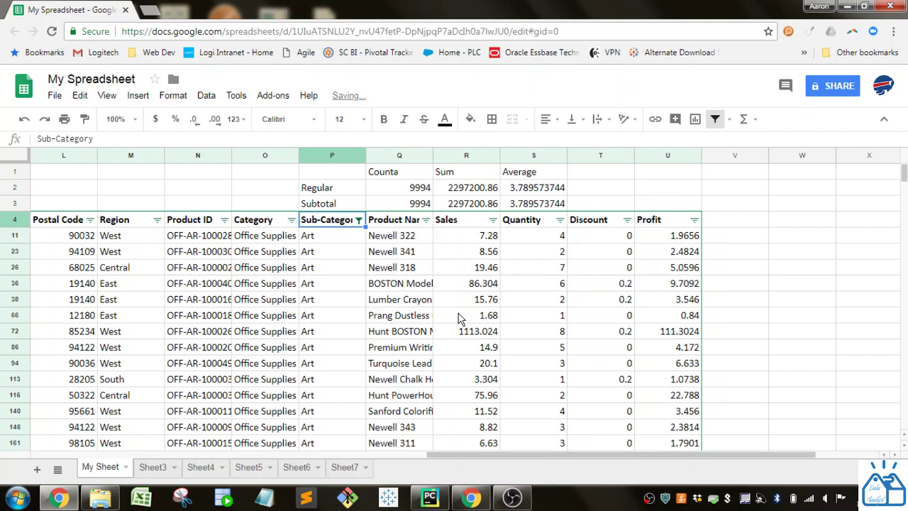
pyautogui.click(420, 205)
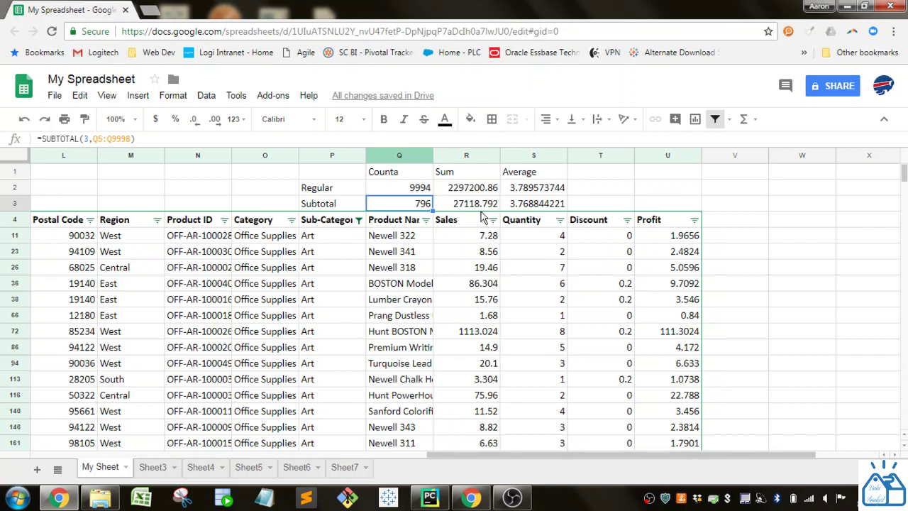
# Format the R2:R3 sums as Number and compare the S2 and S3 averages.
pyautogui.moveTo(468, 208); pyautogui.dragTo(470, 189)
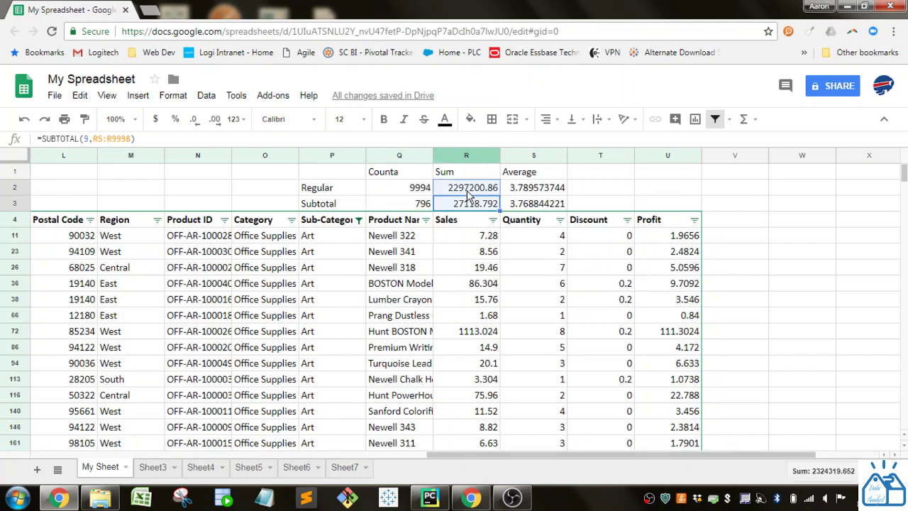
pyautogui.click(236, 119)
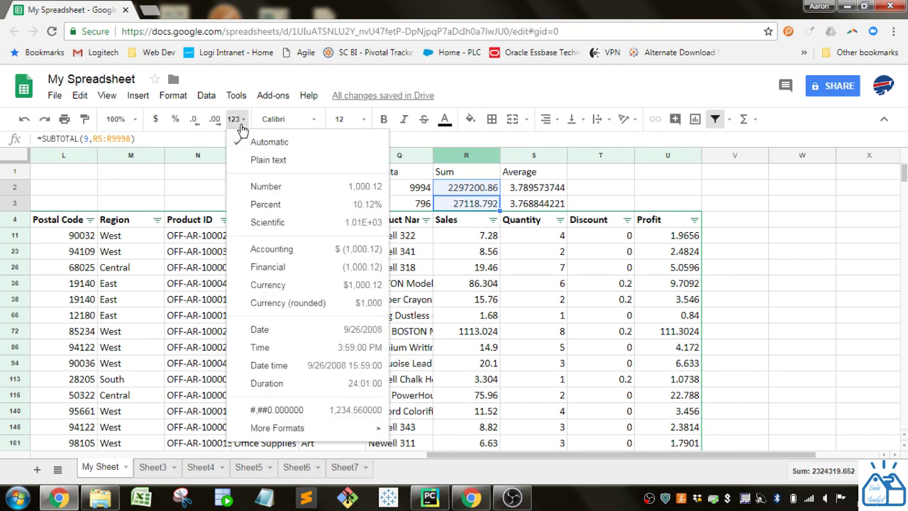
pyautogui.click(267, 186)
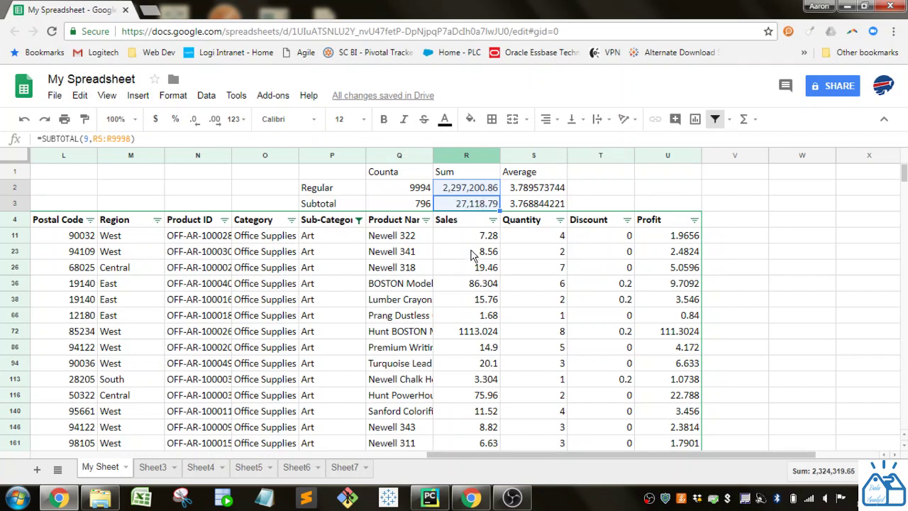
pyautogui.click(538, 206)
pyautogui.click(537, 188)
pyautogui.click(540, 205)
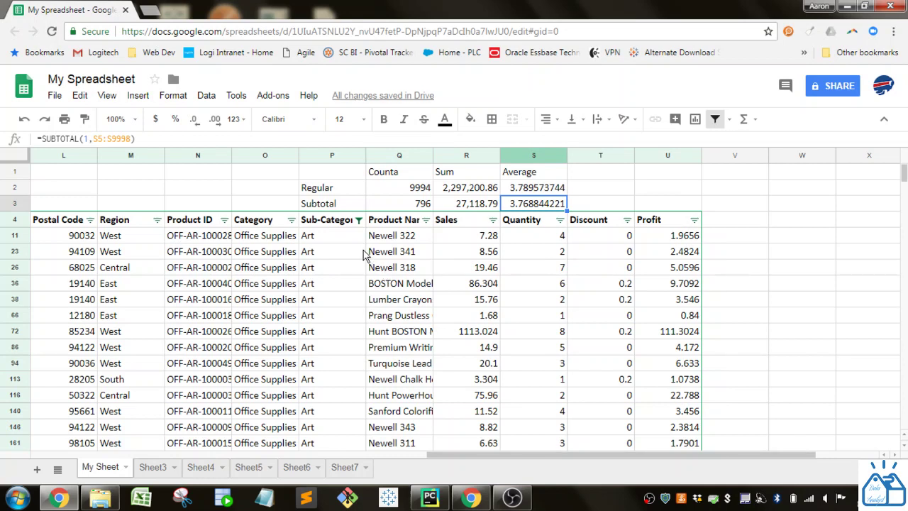
pyautogui.click(395, 206)
pyautogui.moveTo(423, 206); pyautogui.dragTo(538, 207)
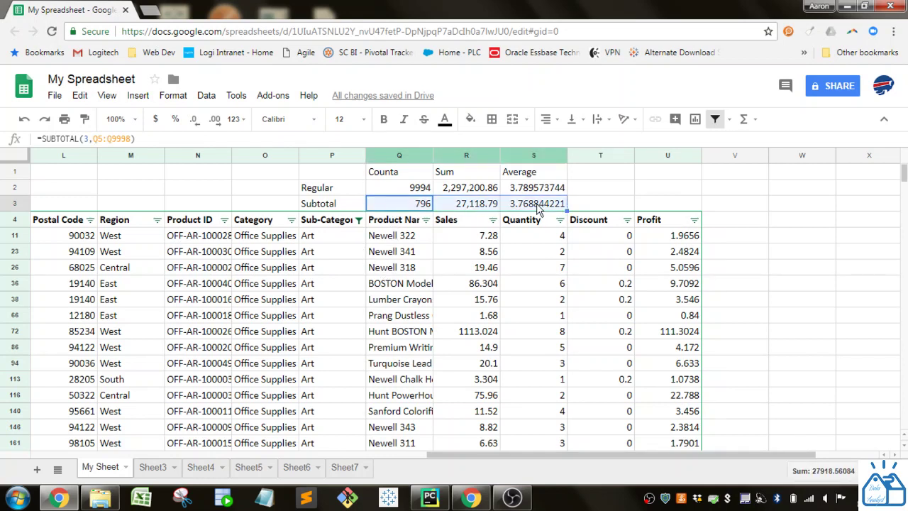